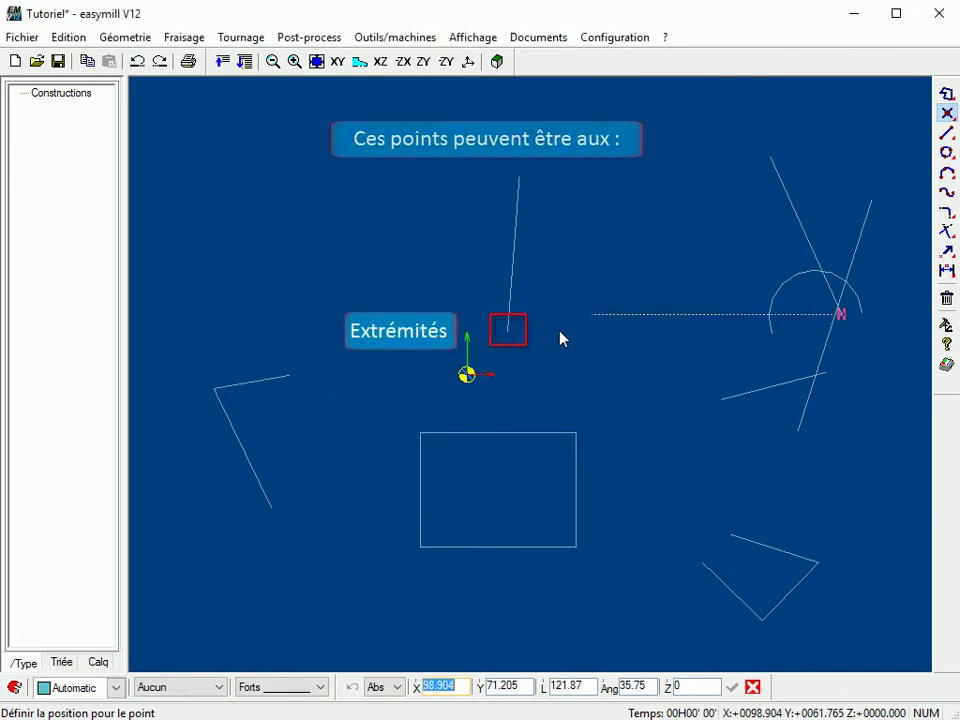
Place points at the upper-centre line's lower end and midpoint, and at the right-hand group's arc–line and two line–line intersections
{"action": "left_click", "coordinate": [511, 337]}
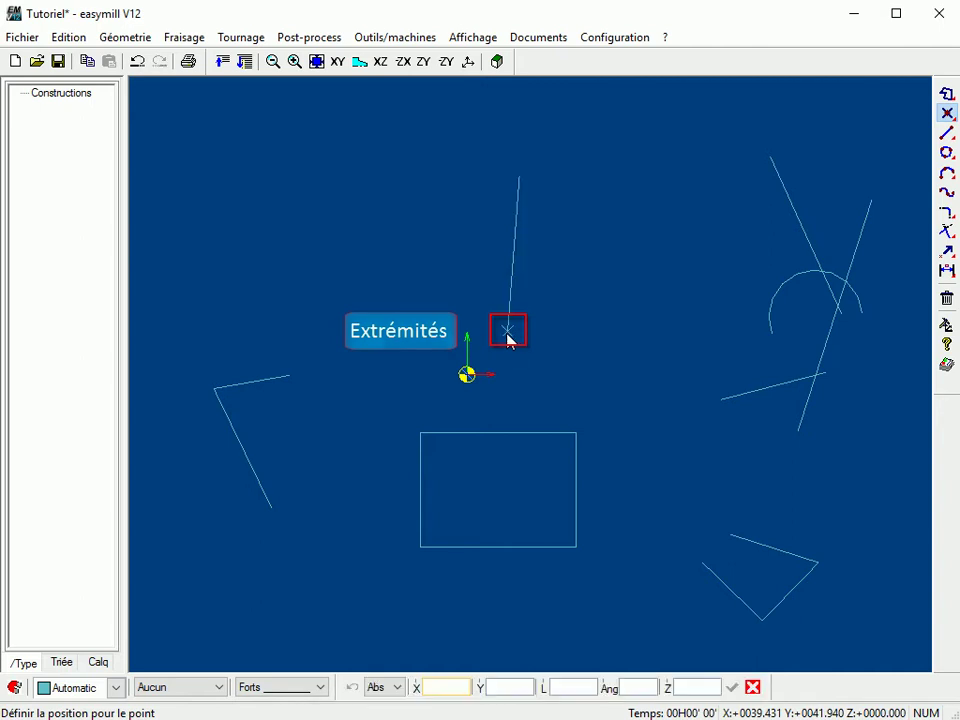
{"action": "left_click", "coordinate": [514, 262]}
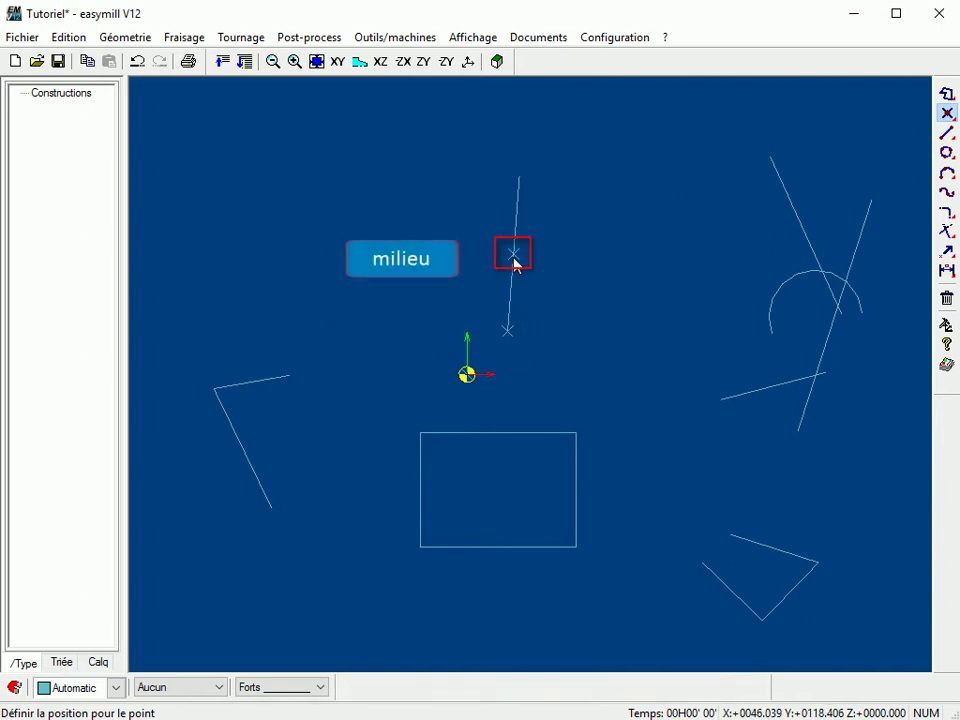
{"action": "left_click", "coordinate": [824, 278]}
{"action": "left_click", "coordinate": [839, 307]}
{"action": "left_click", "coordinate": [825, 372]}
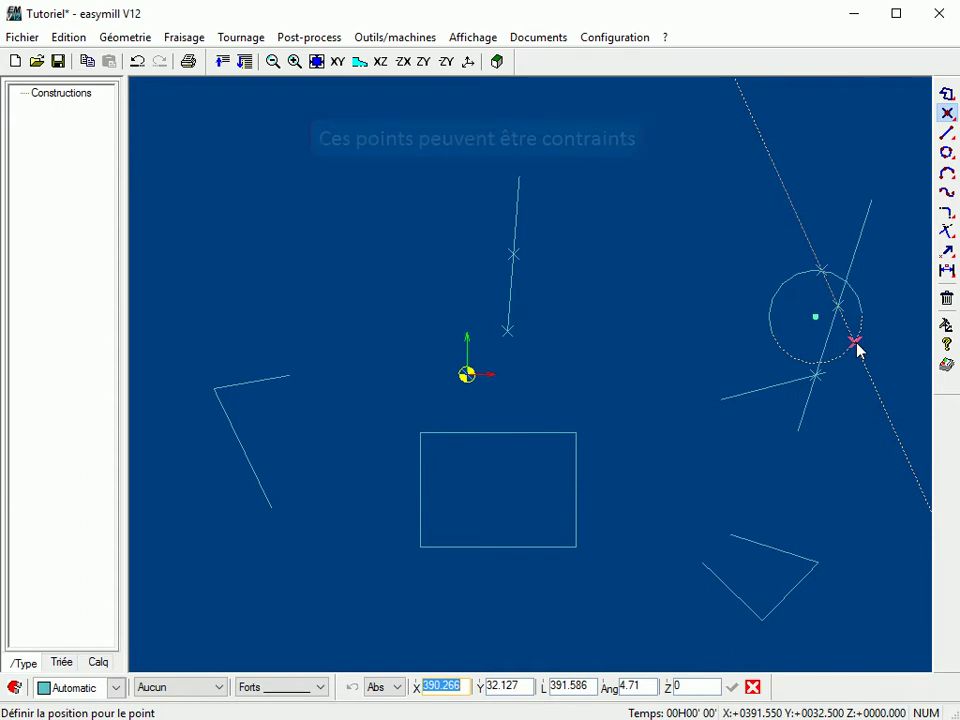
Place a point where the extended line and arc cross, and three aligned horizontally, vertically and perpendicularly with the right slanted line's upper end
{"action": "left_click", "coordinate": [856, 343]}
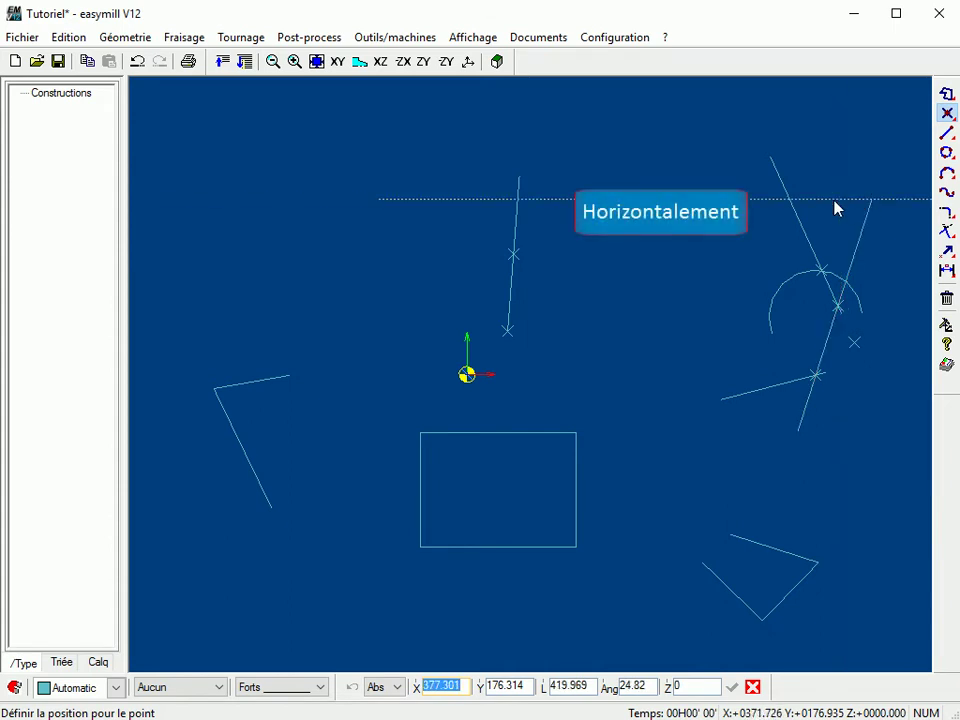
{"action": "left_click", "coordinate": [905, 210]}
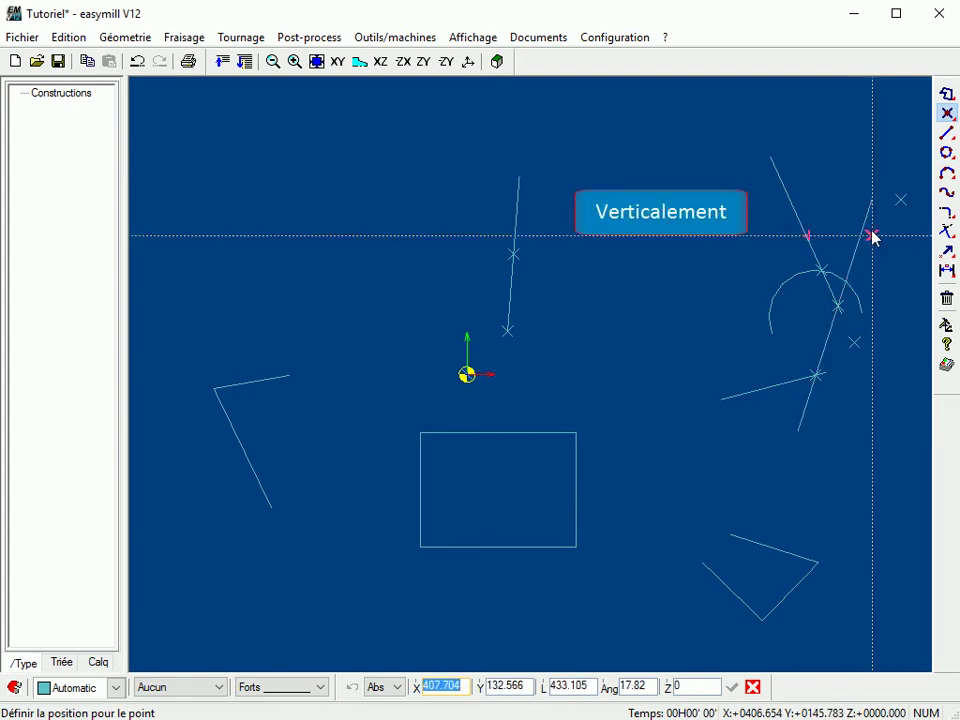
{"action": "left_click", "coordinate": [875, 171]}
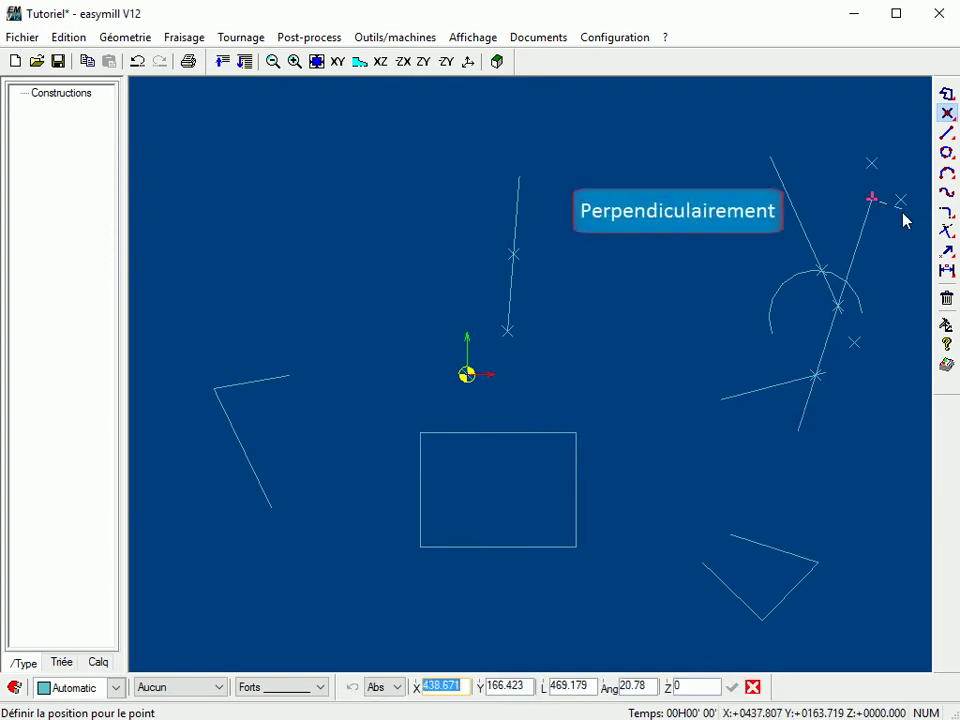
{"action": "left_click", "coordinate": [834, 187]}
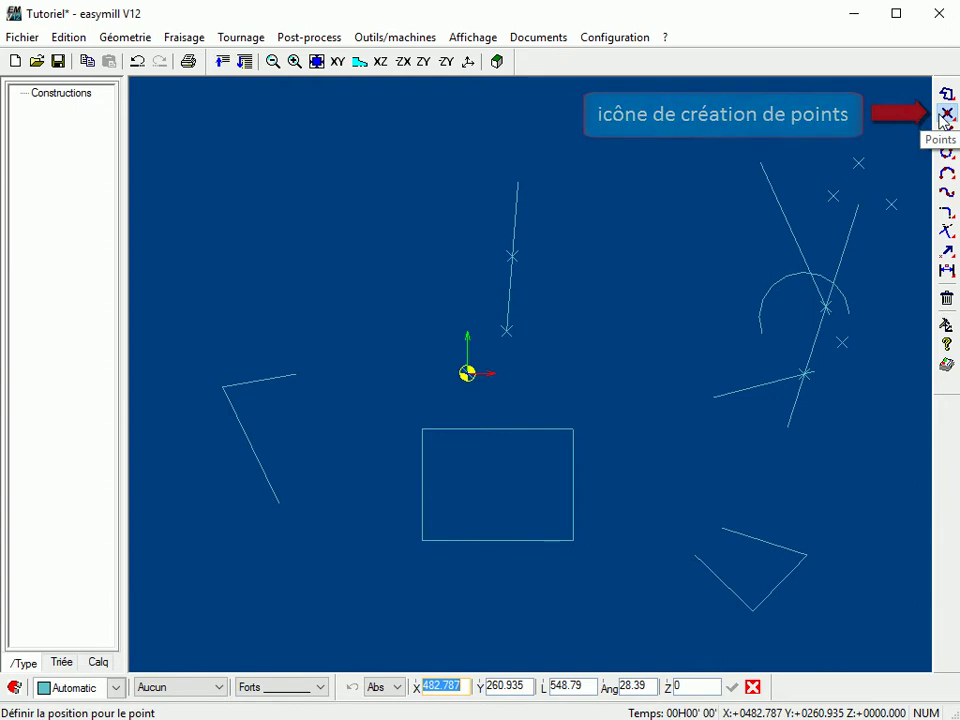
Activate the Points command again and place a free point in the empty area below the open angle on the drawing's left
{"action": "right_click", "coordinate": [944, 116]}
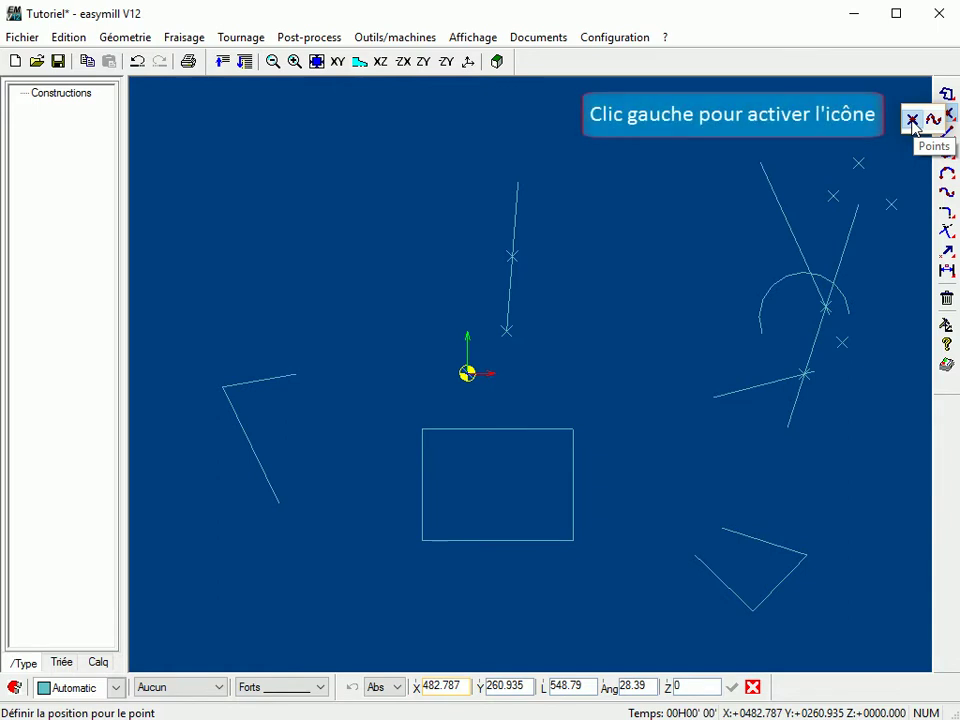
{"action": "left_click", "coordinate": [911, 125]}
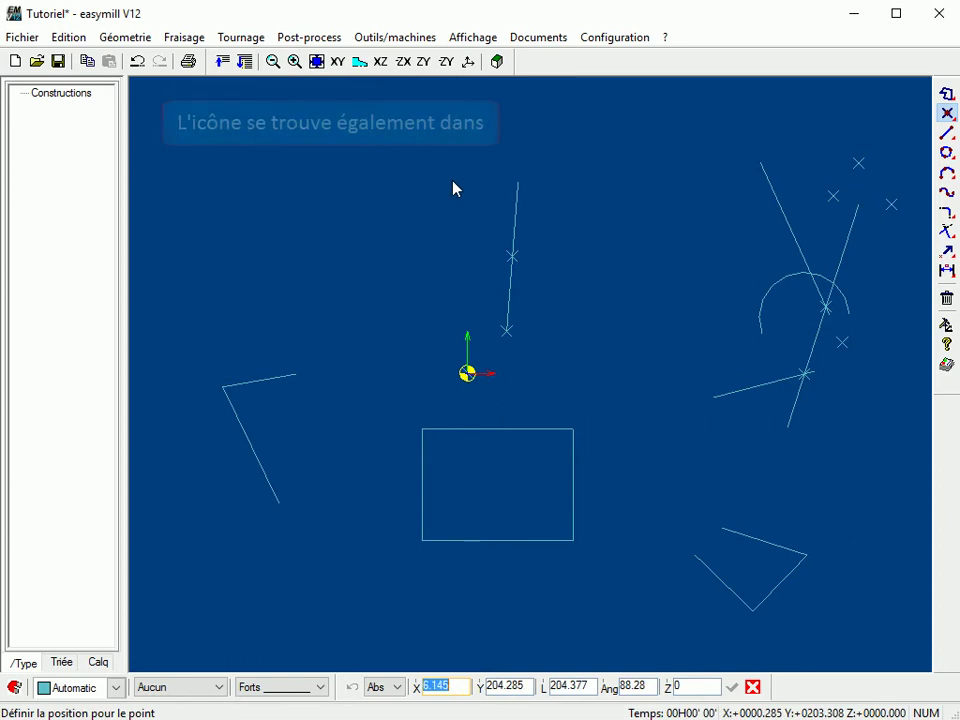
{"action": "left_click", "coordinate": [125, 37]}
{"action": "mouse_move", "coordinate": [147, 113]}
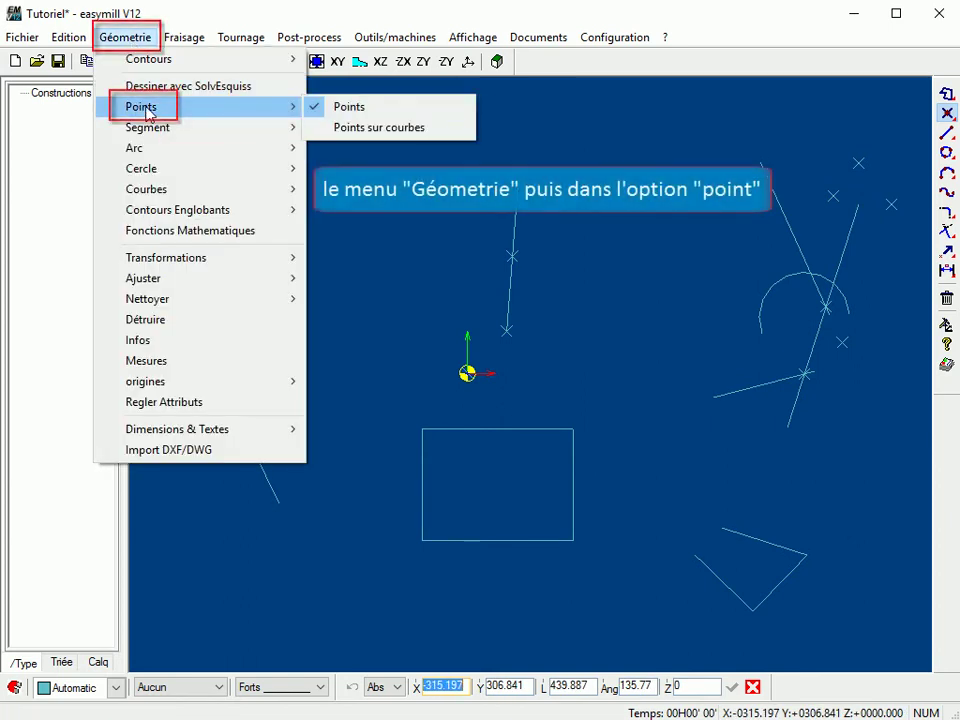
{"action": "left_click", "coordinate": [361, 108]}
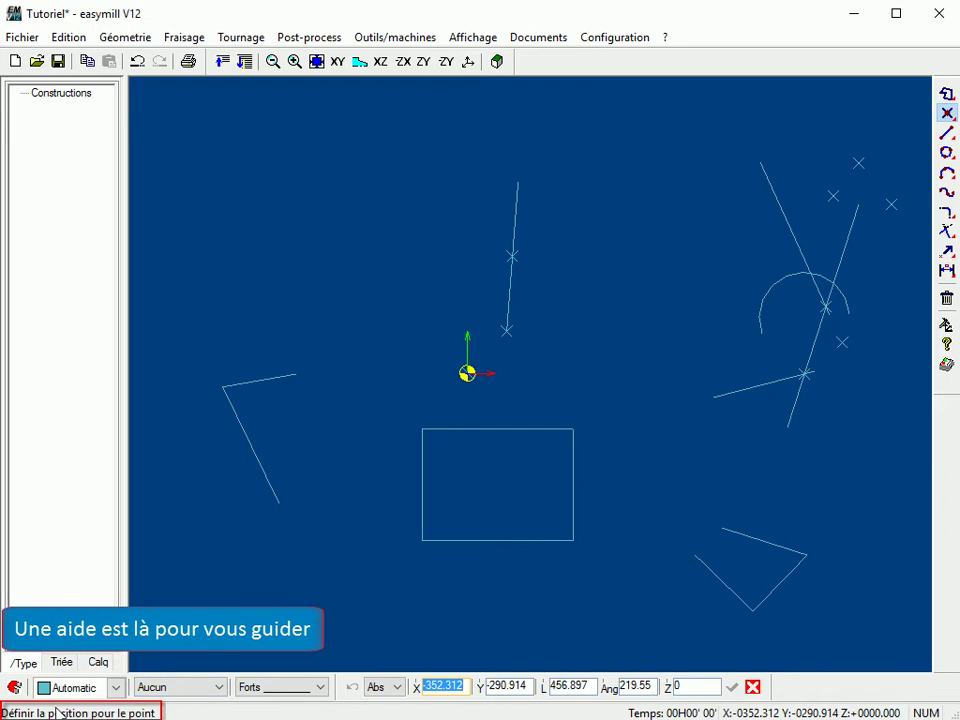
{"action": "left_click", "coordinate": [232, 601]}
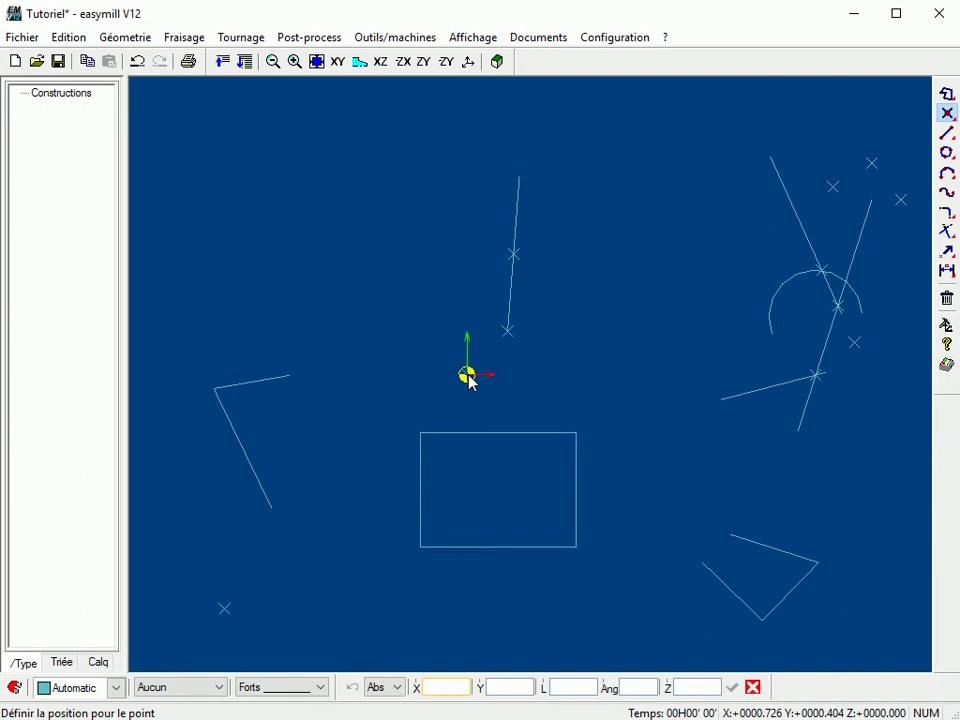
Place points at the right-hand arc's end, midpoint and line intersection, on the arc's continuation, and on the upper part of the crossing line
{"action": "scroll", "coordinate": [469, 380], "scroll_direction": "down", "scroll_amount": 1}
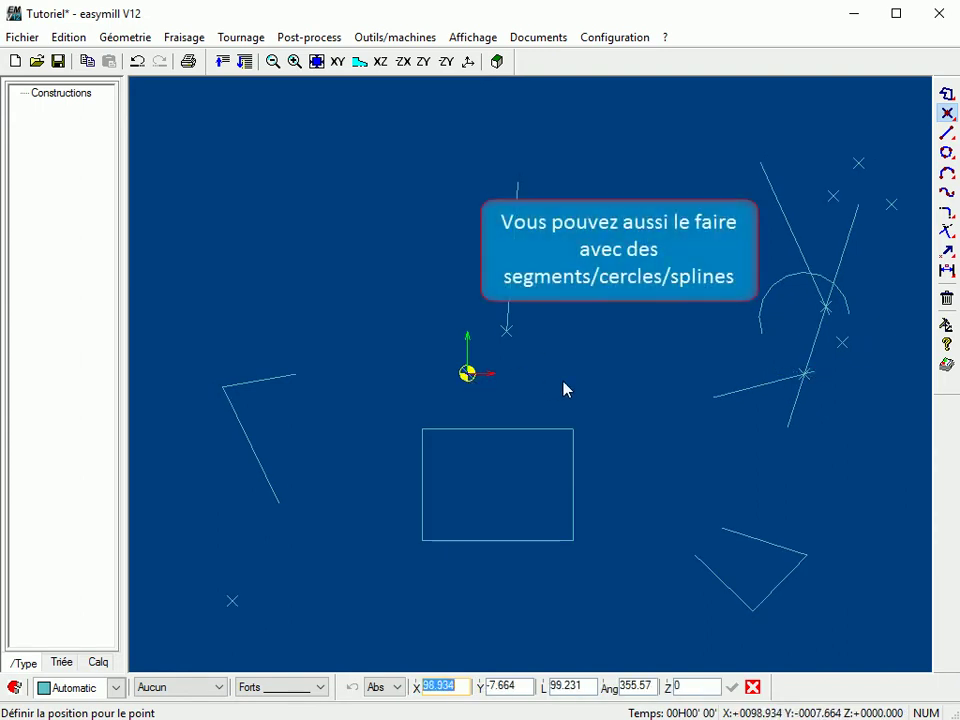
{"action": "left_click", "coordinate": [762, 334]}
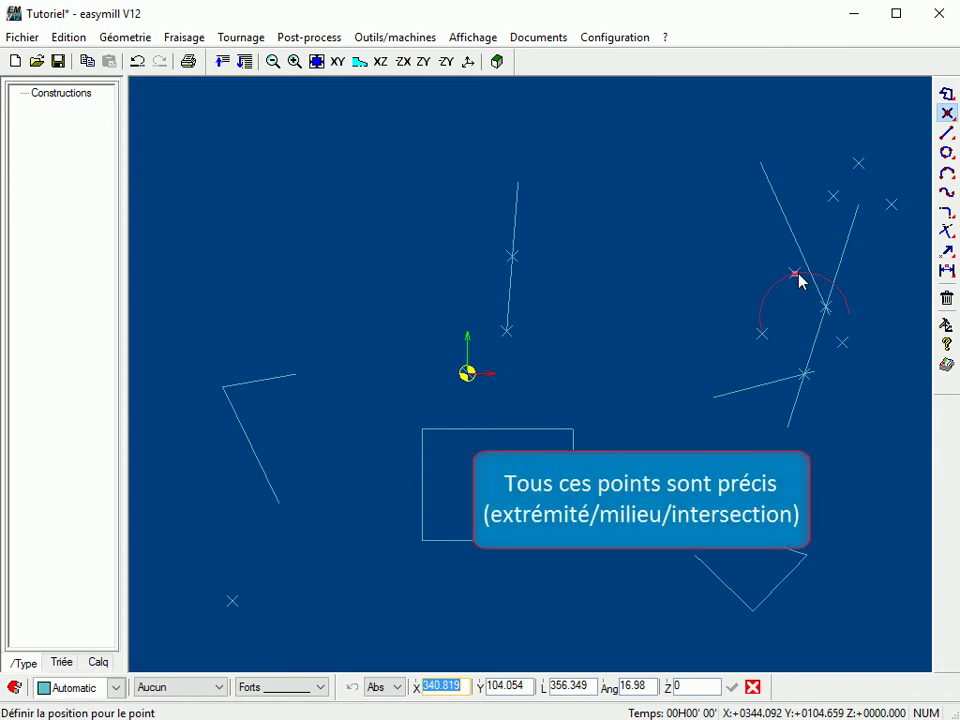
{"action": "left_click", "coordinate": [796, 274]}
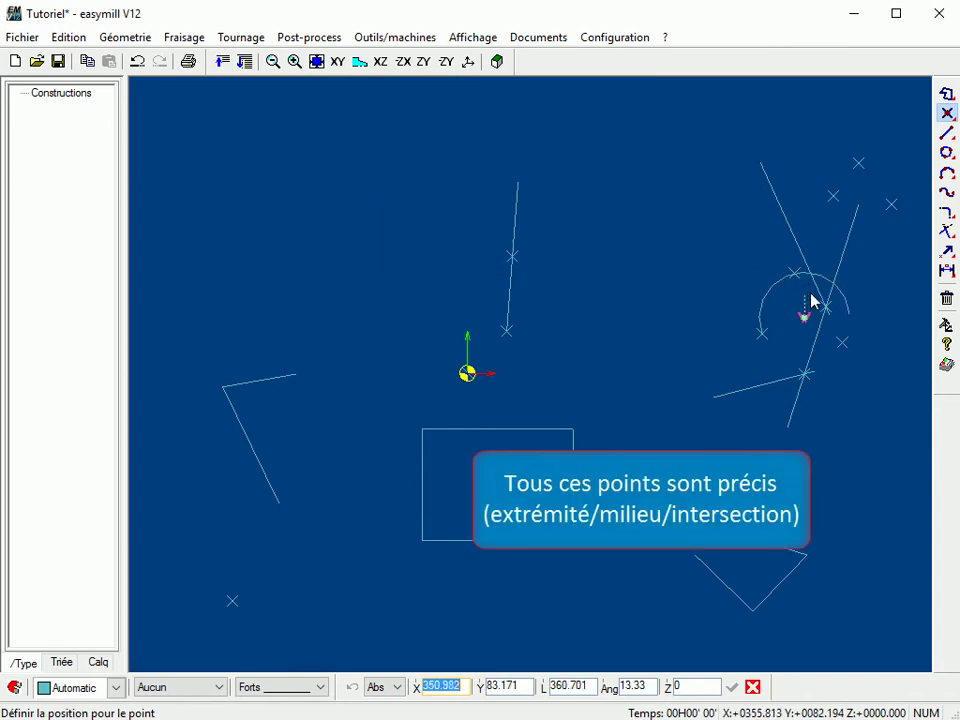
{"action": "left_click", "coordinate": [812, 276]}
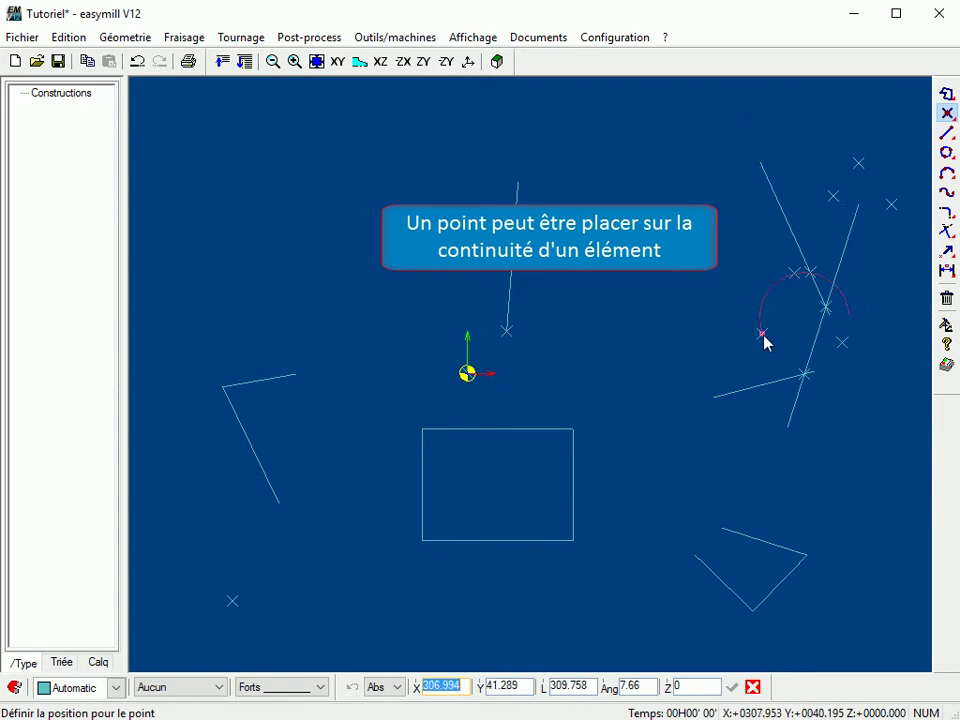
{"action": "left_click", "coordinate": [781, 361]}
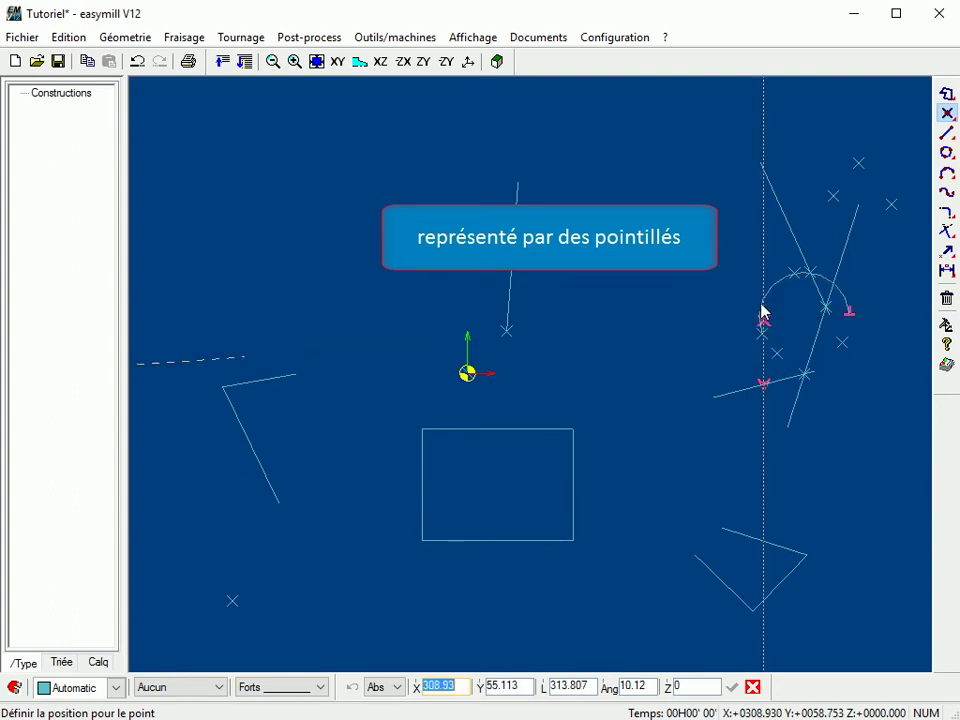
{"action": "left_click", "coordinate": [782, 216]}
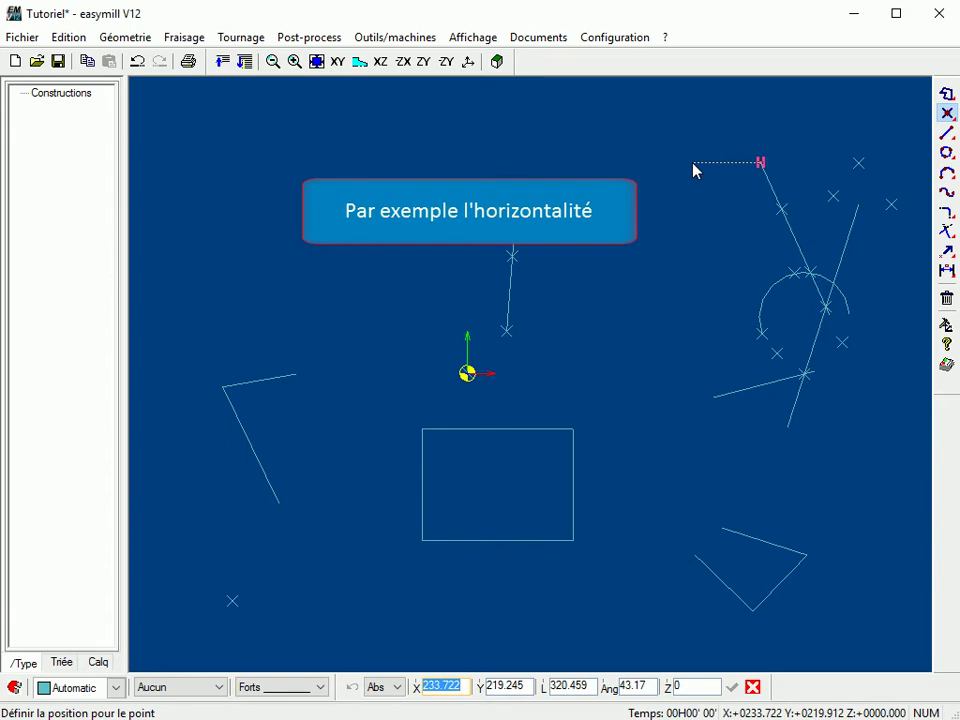
Place three points aligned horizontally, vertically and perpendicularly with the upper end of the line that crosses the arc
{"action": "left_click", "coordinate": [695, 170]}
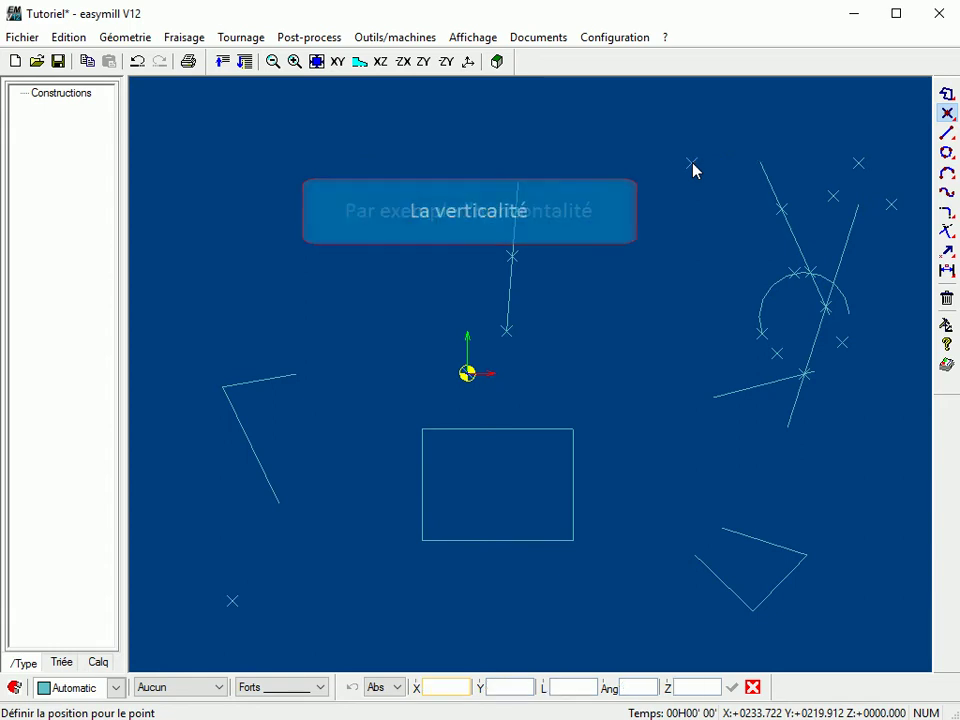
{"action": "left_click", "coordinate": [761, 114]}
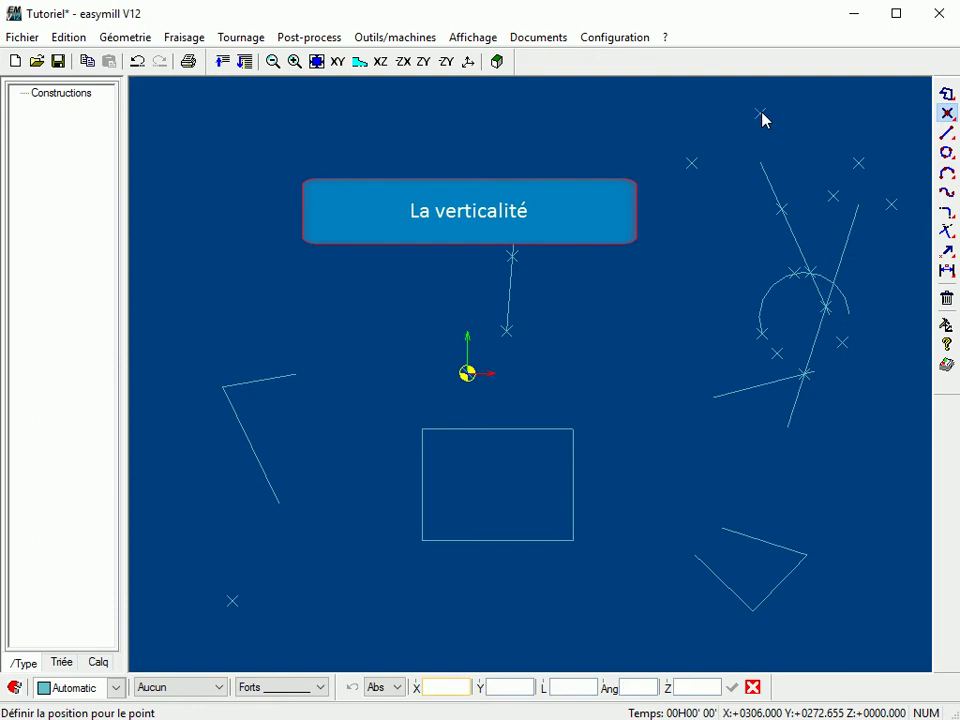
{"action": "left_click", "coordinate": [798, 146]}
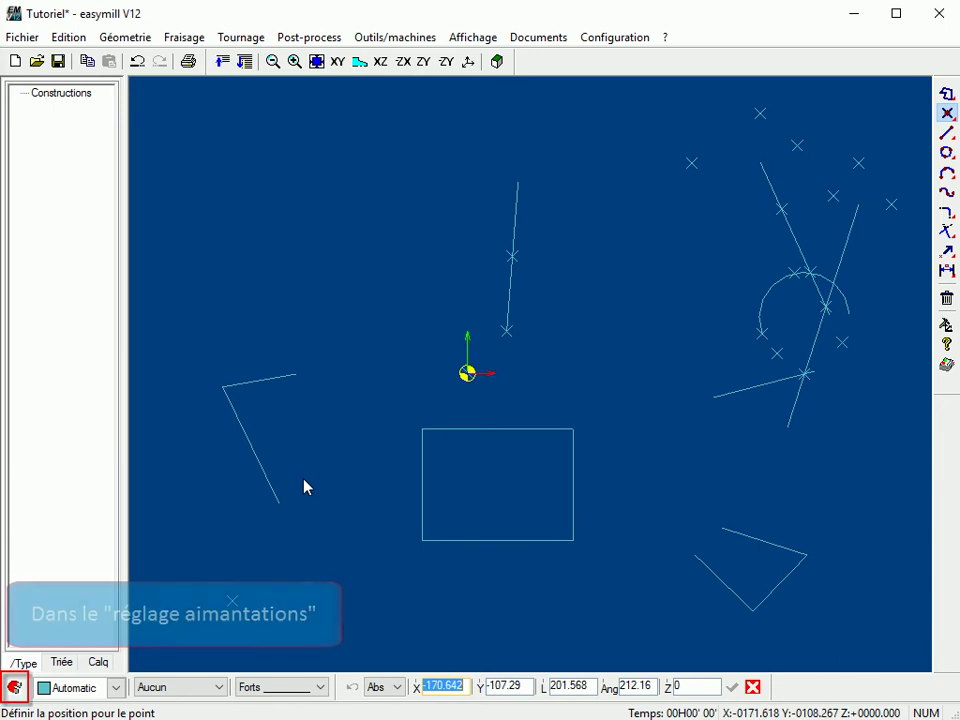
Switch the Perpendiculaires/Tangences snap option off and back on
{"action": "left_click", "coordinate": [15, 688]}
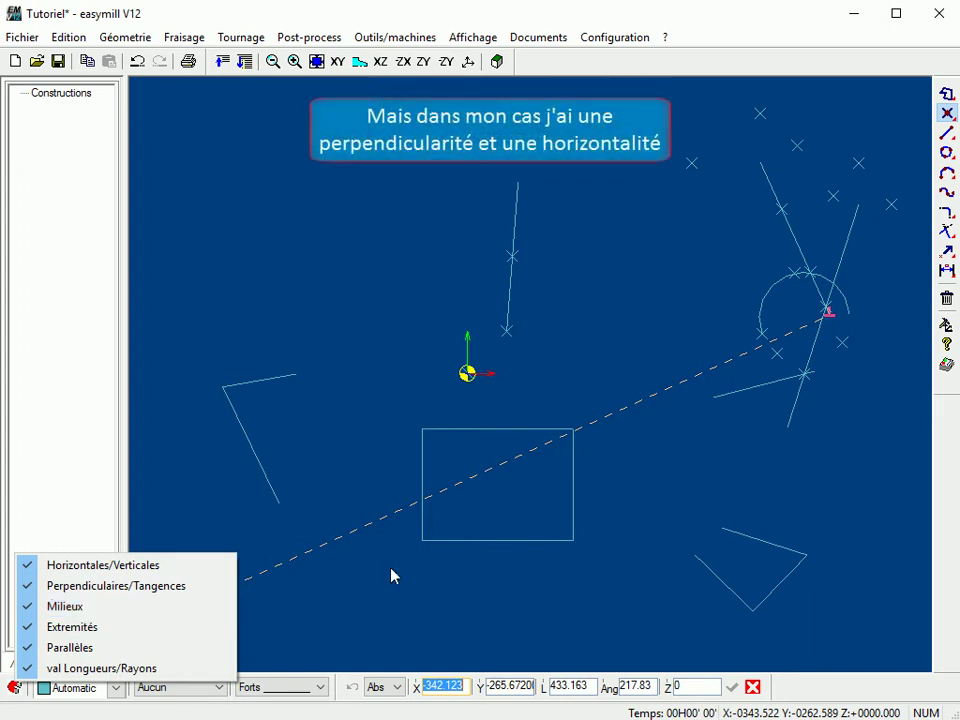
{"action": "left_click", "coordinate": [947, 114]}
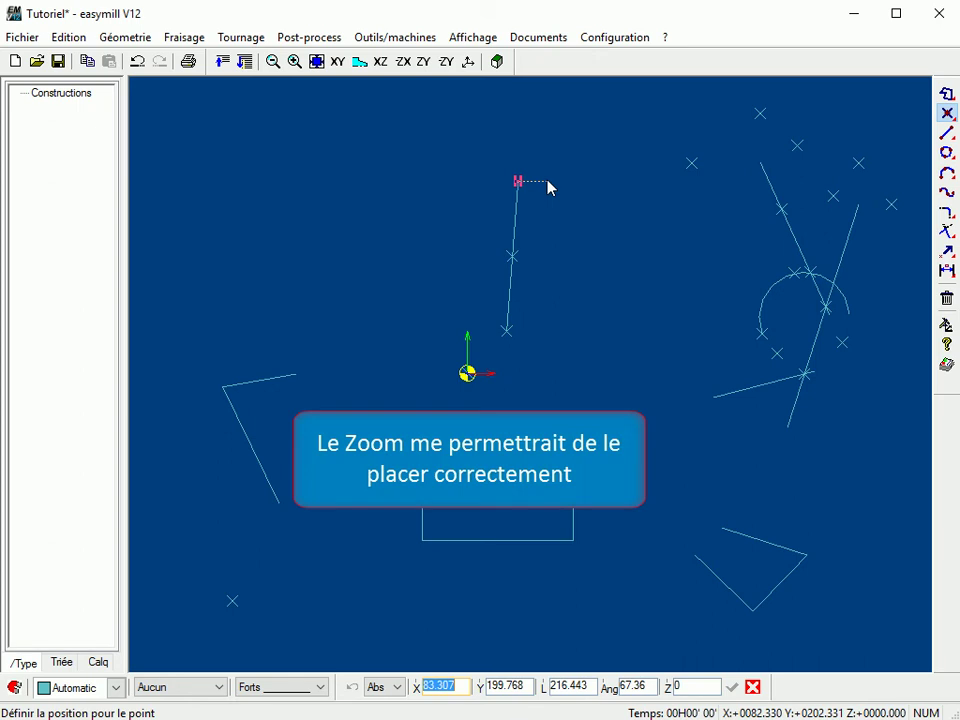
{"action": "left_click", "coordinate": [15, 687]}
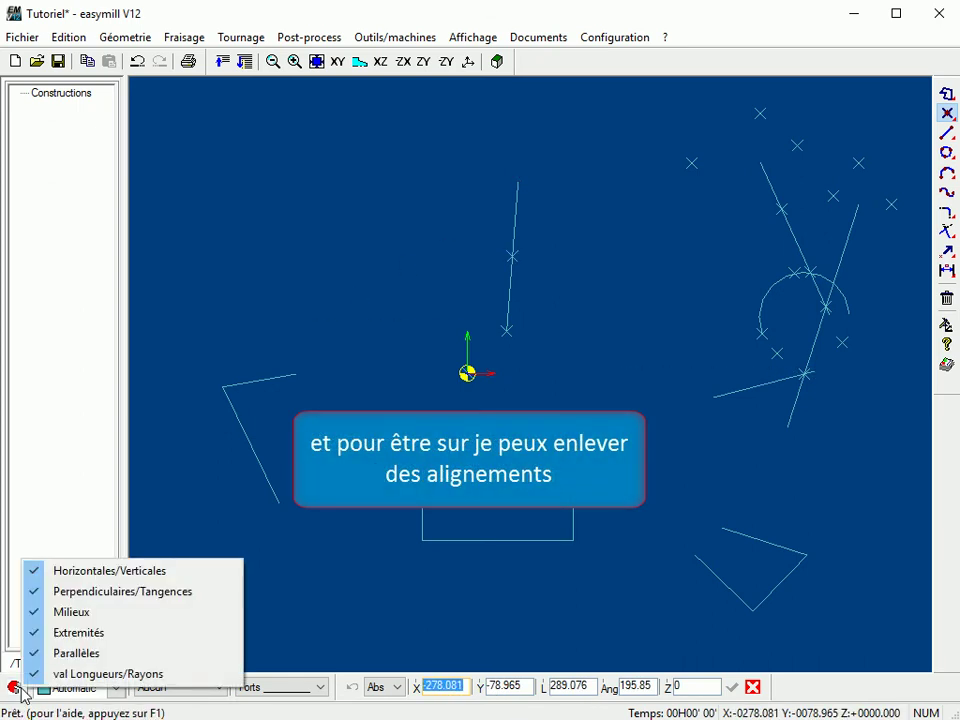
{"action": "left_click", "coordinate": [84, 596]}
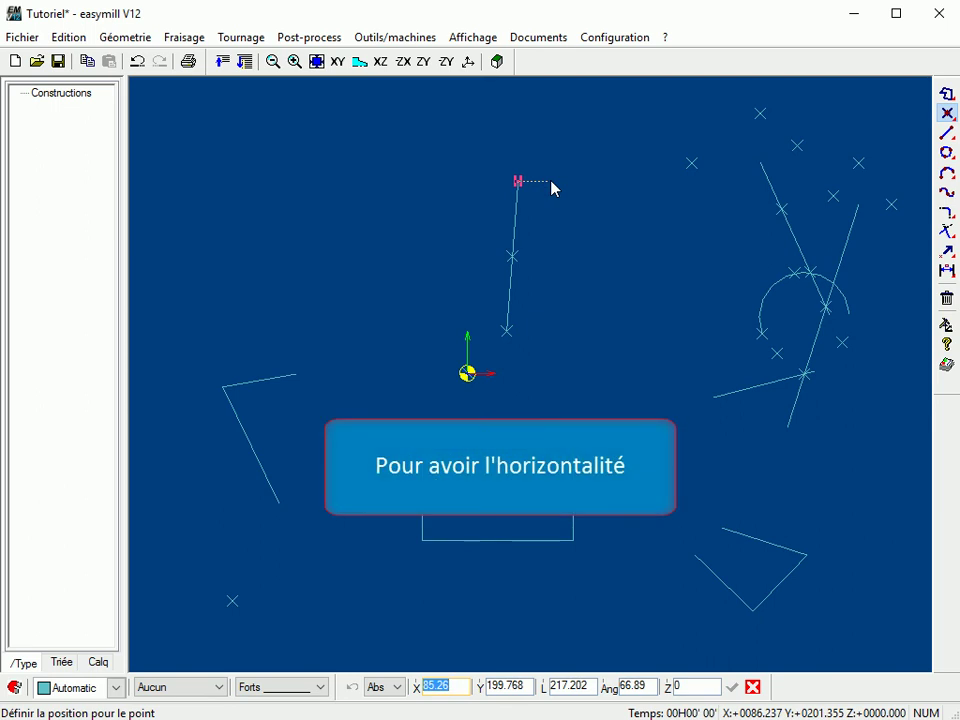
{"action": "left_click", "coordinate": [15, 688]}
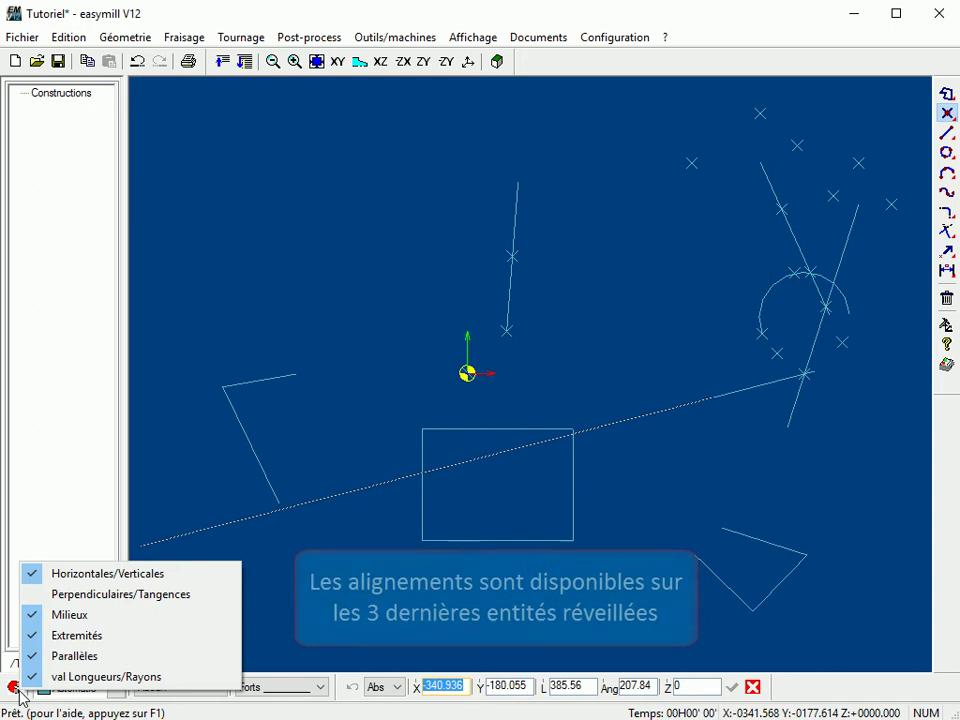
{"action": "left_click", "coordinate": [64, 596]}
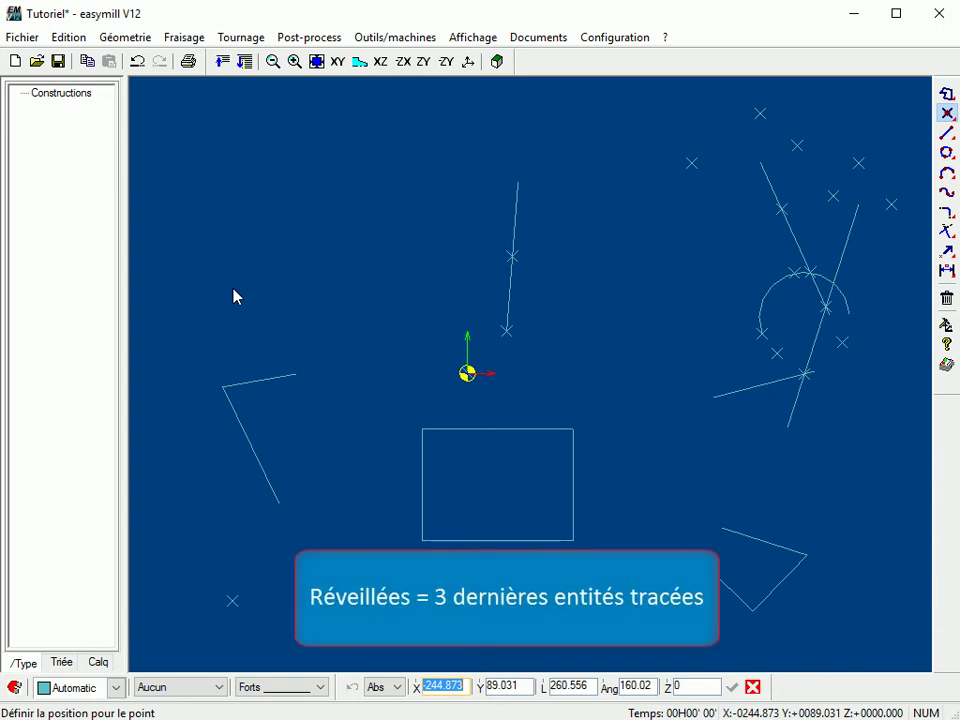
Draw three connected segments forming an open shape in the empty upper-left area of the drawing
{"action": "left_click", "coordinate": [946, 132]}
{"action": "left_click", "coordinate": [305, 281]}
{"action": "left_click", "coordinate": [378, 171]}
{"action": "left_click", "coordinate": [300, 148]}
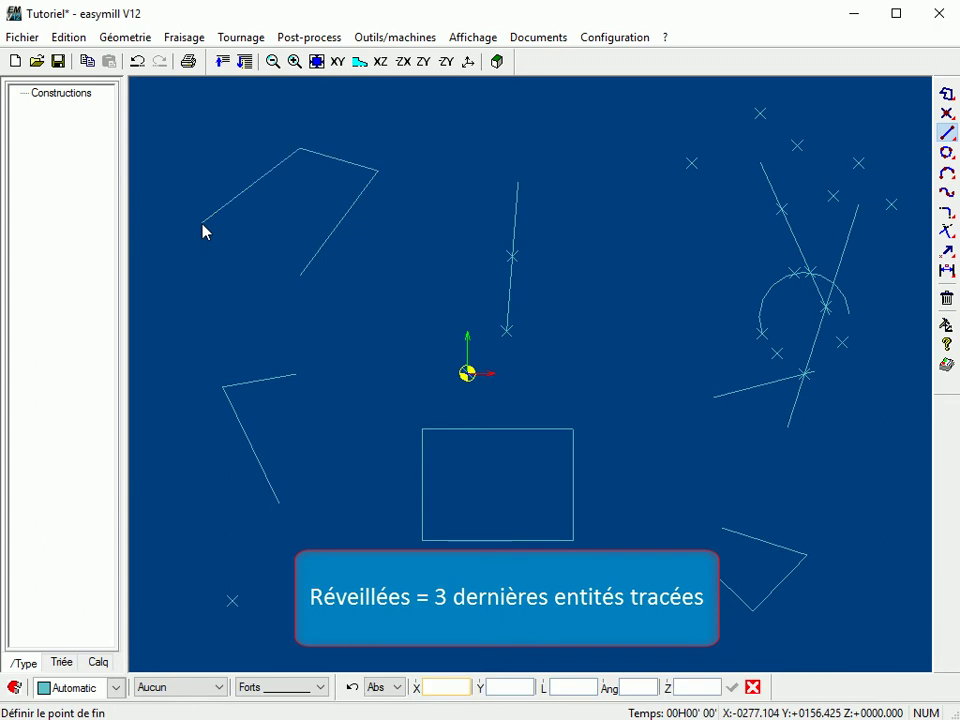
{"action": "left_click", "coordinate": [202, 223]}
Place points at the centres of the three separate arcs and at the lower intersection of the extended slanted line with the extended largest arc
{"action": "left_click", "coordinate": [946, 112]}
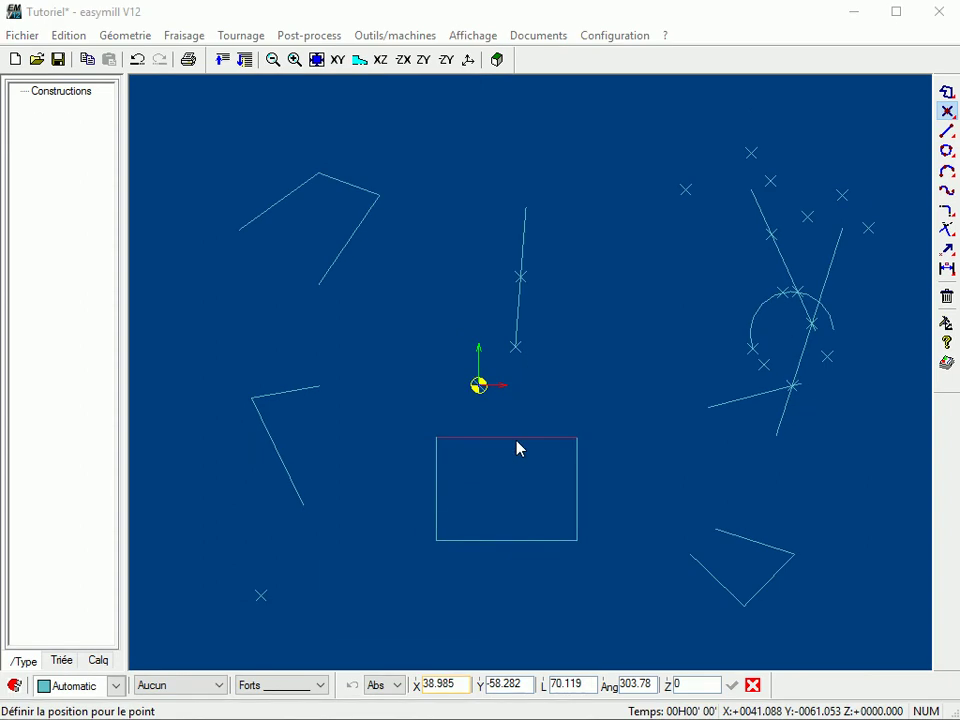
{"action": "middle_click_drag", "start_coordinate": [604, 424], "coordinate": [321, 411]}
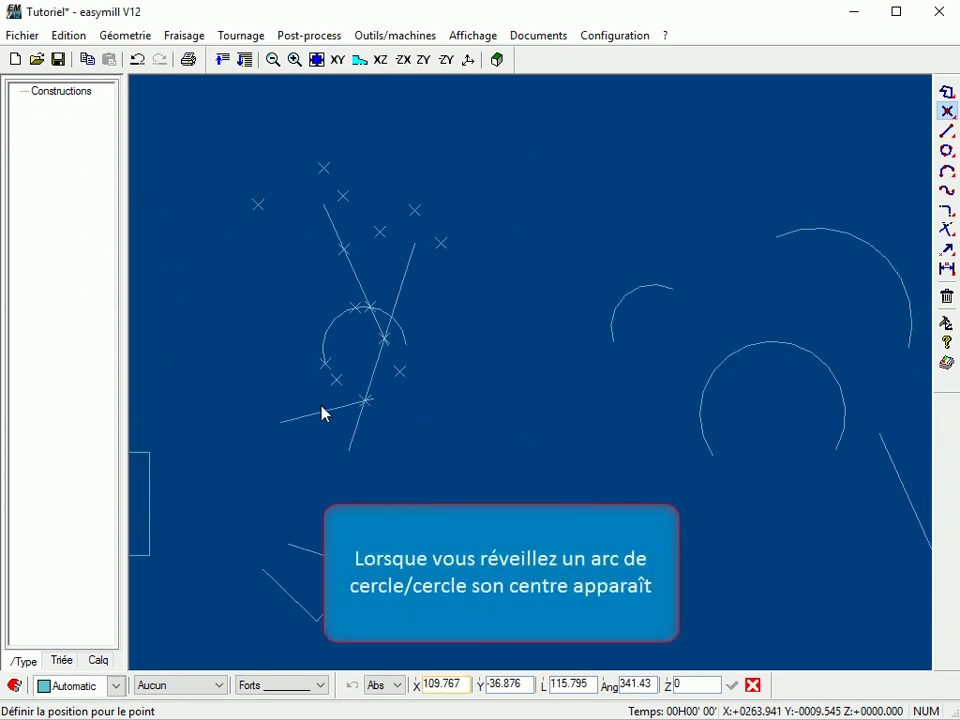
{"action": "middle_click_drag", "start_coordinate": [698, 368], "coordinate": [358, 347]}
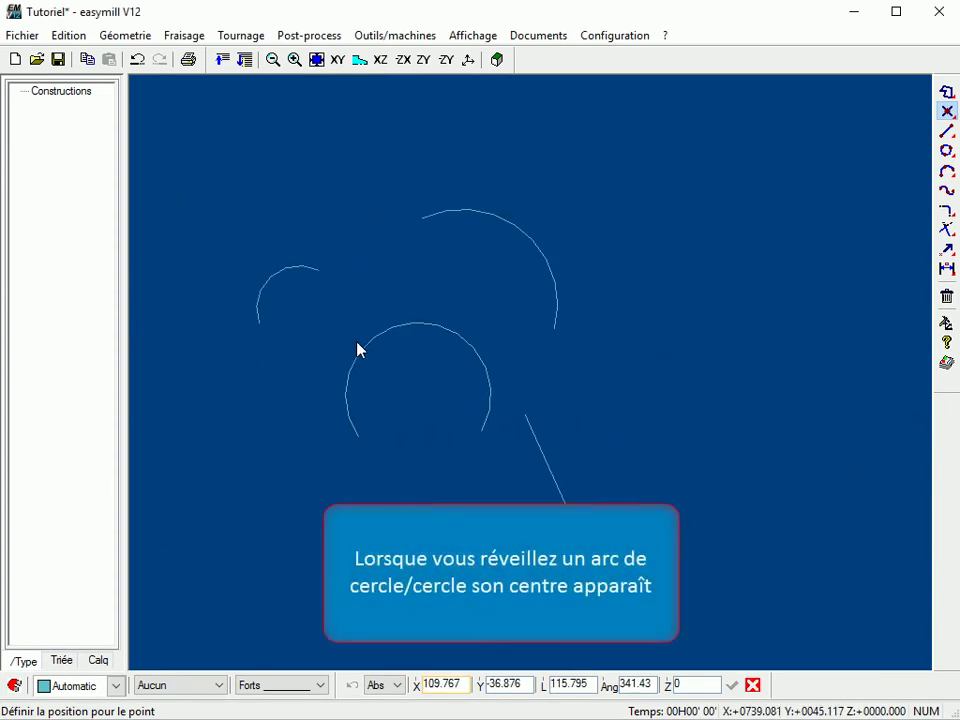
{"action": "left_click", "coordinate": [300, 309]}
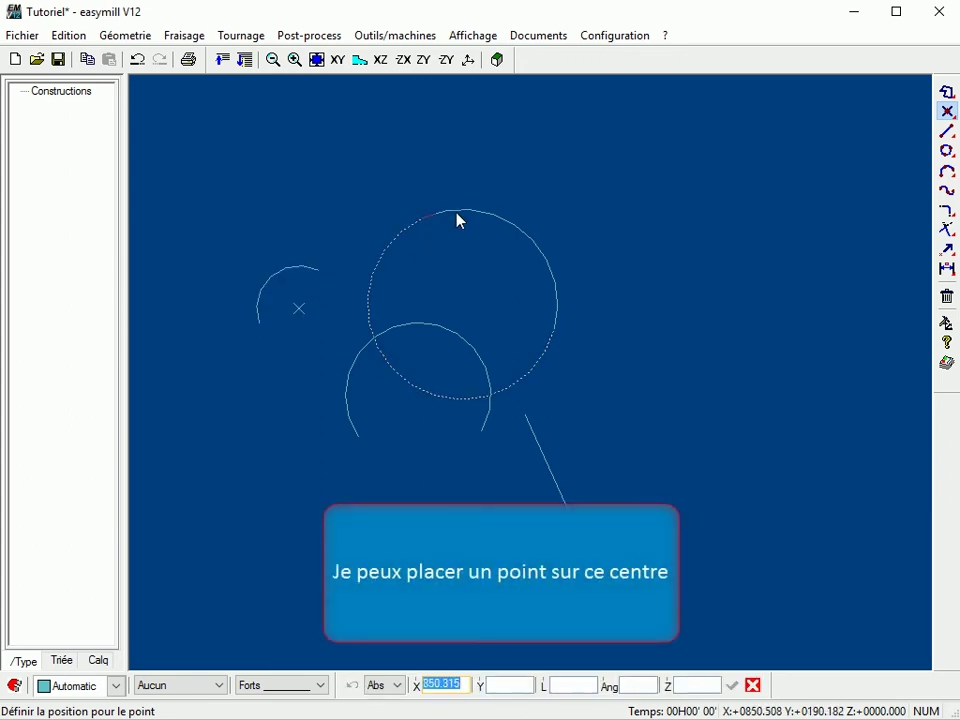
{"action": "left_click", "coordinate": [462, 304]}
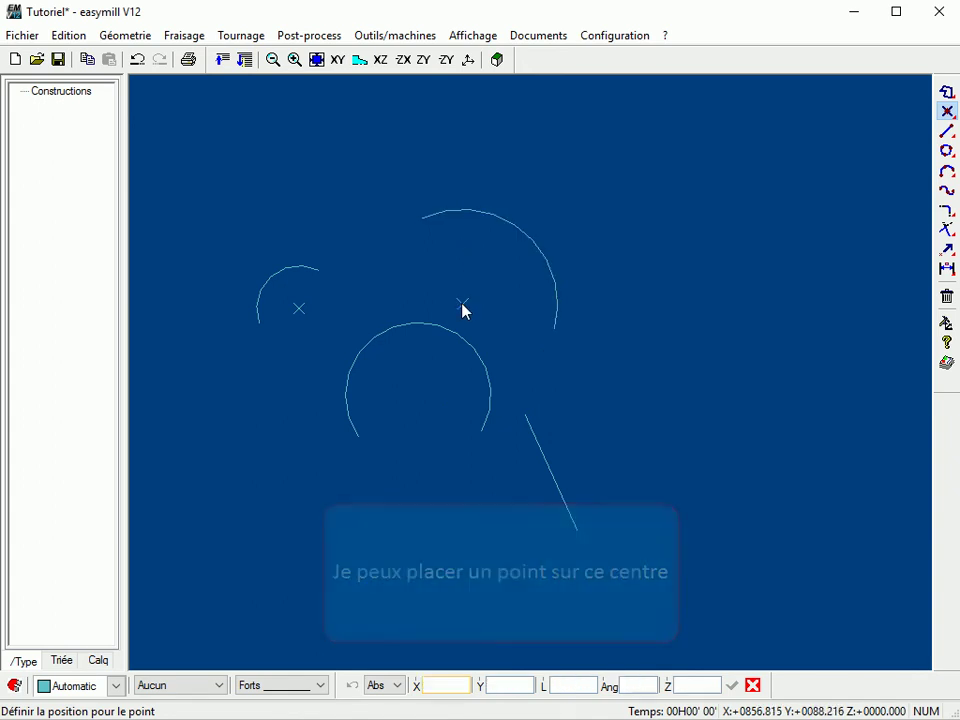
{"action": "left_click", "coordinate": [418, 396]}
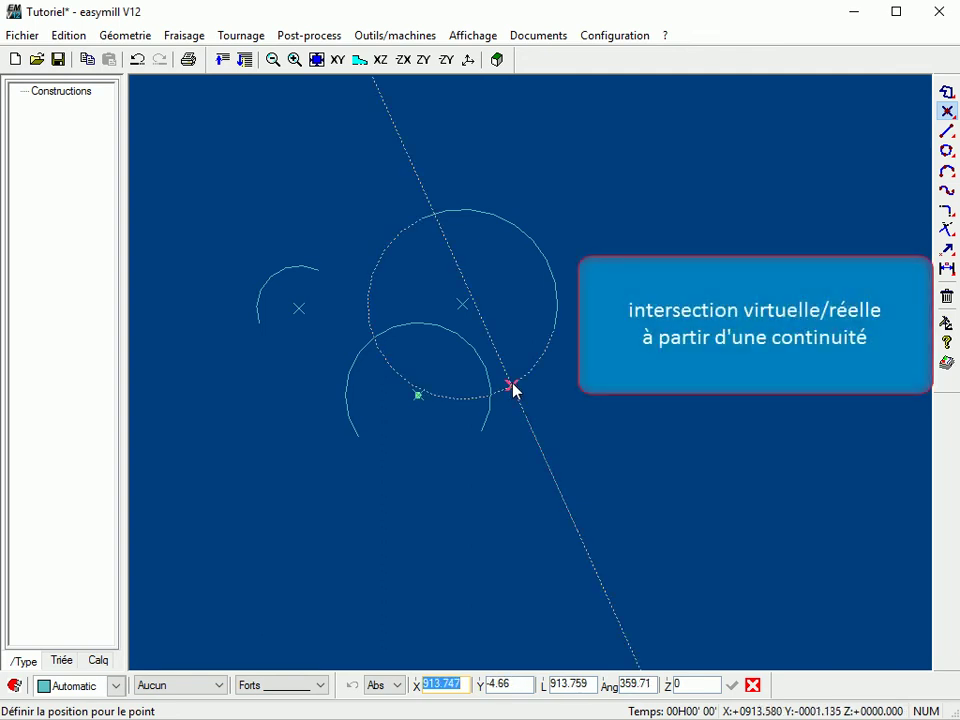
{"action": "left_click", "coordinate": [512, 388]}
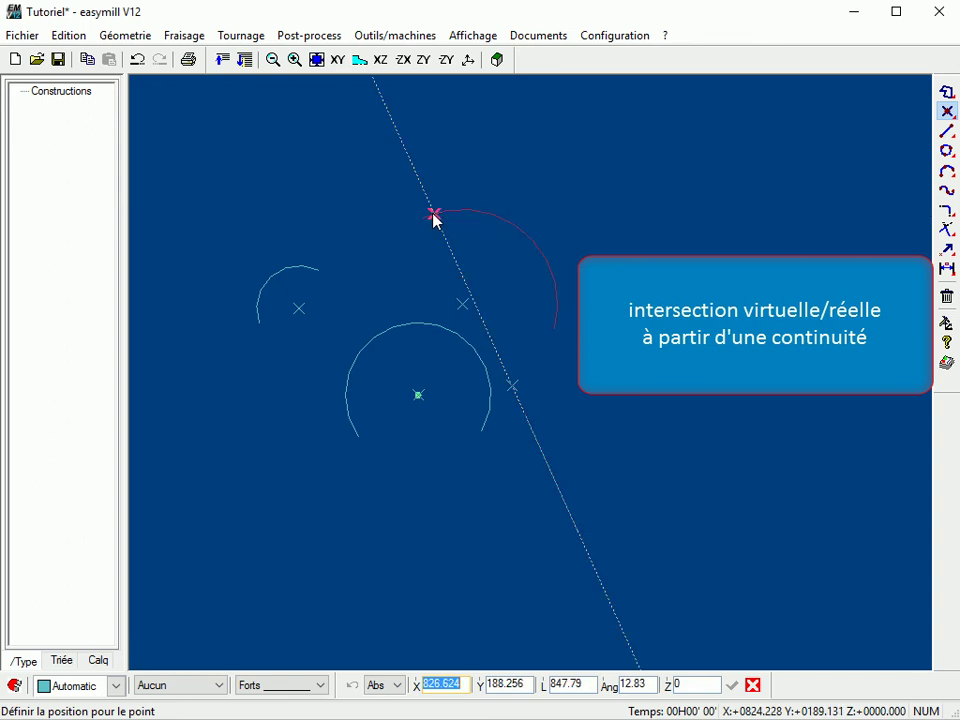
Place points at the extended slanted line's upper intersection with the largest arc and where the vertical through its upper end crosses that arc and its extension
{"action": "left_click", "coordinate": [434, 217]}
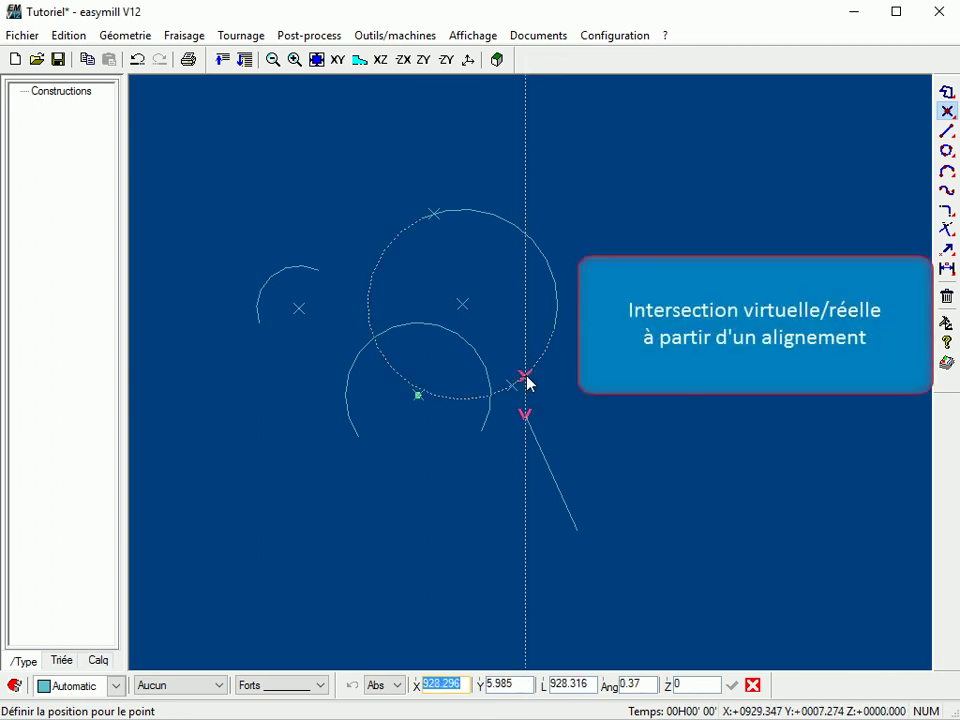
{"action": "left_click", "coordinate": [526, 237]}
{"action": "left_click", "coordinate": [529, 384]}
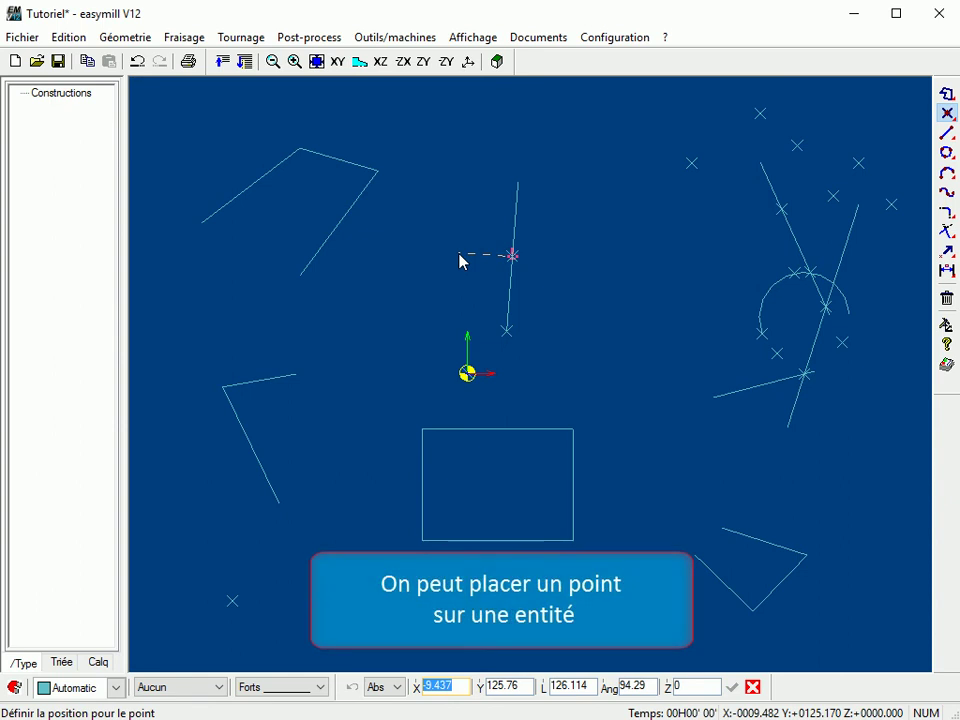
Place a point on the near-vertical line and two points level with the two-segment shape's lower end, aligned vertically and perpendicularly with its upper end
{"action": "left_click", "coordinate": [508, 328]}
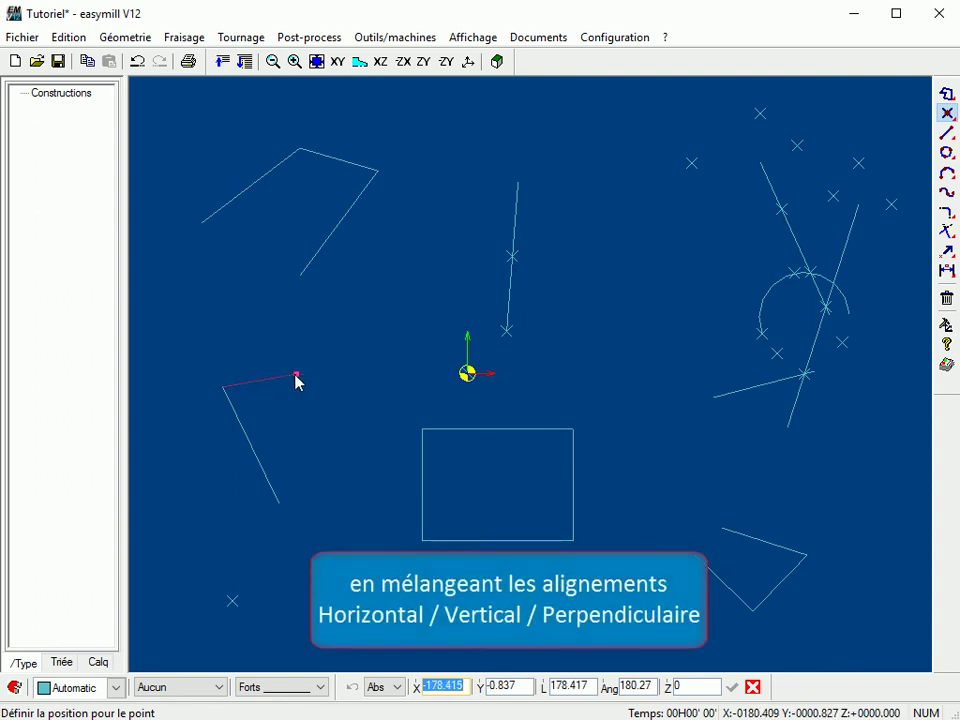
{"action": "left_click", "coordinate": [300, 505]}
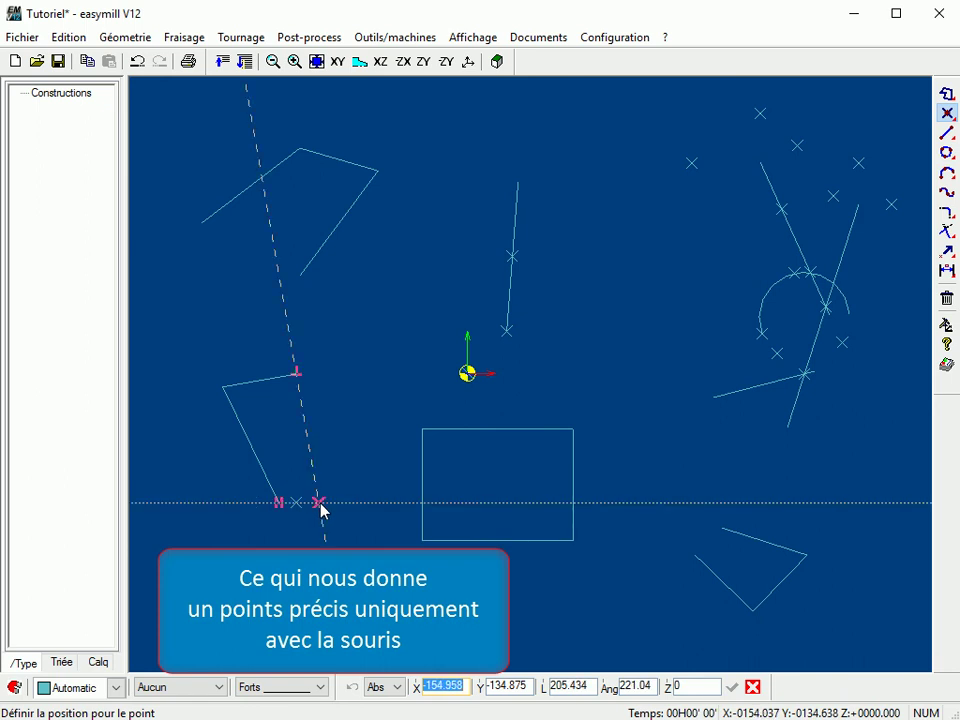
{"action": "left_click", "coordinate": [319, 503]}
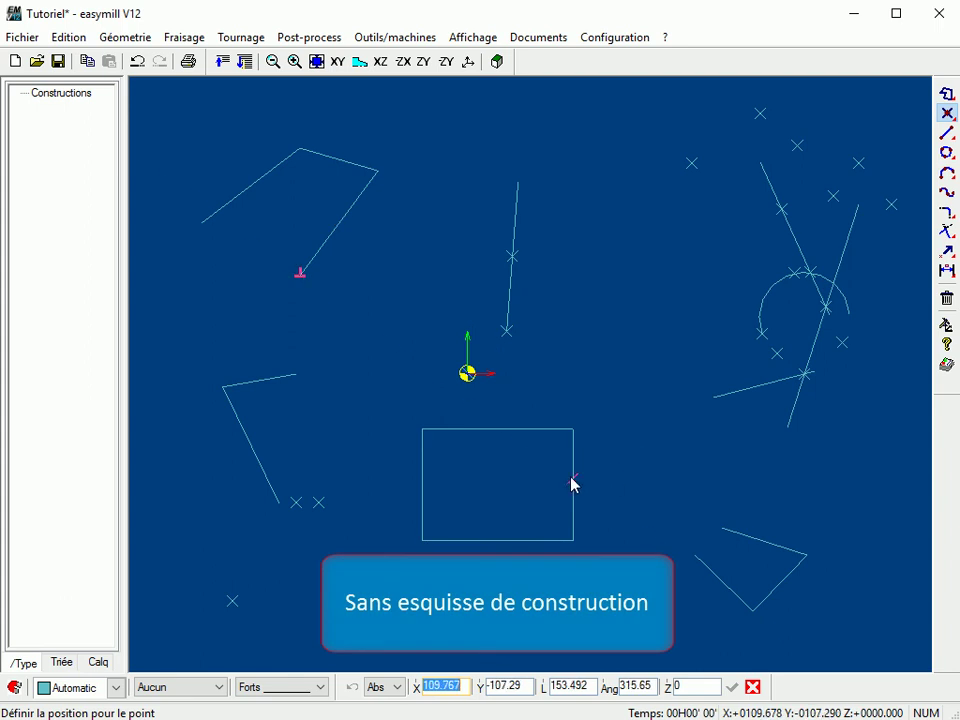
Place a point at the rectangle's centre by aligning with the midpoints of its sides, and end the point command
{"action": "left_click", "coordinate": [497, 487]}
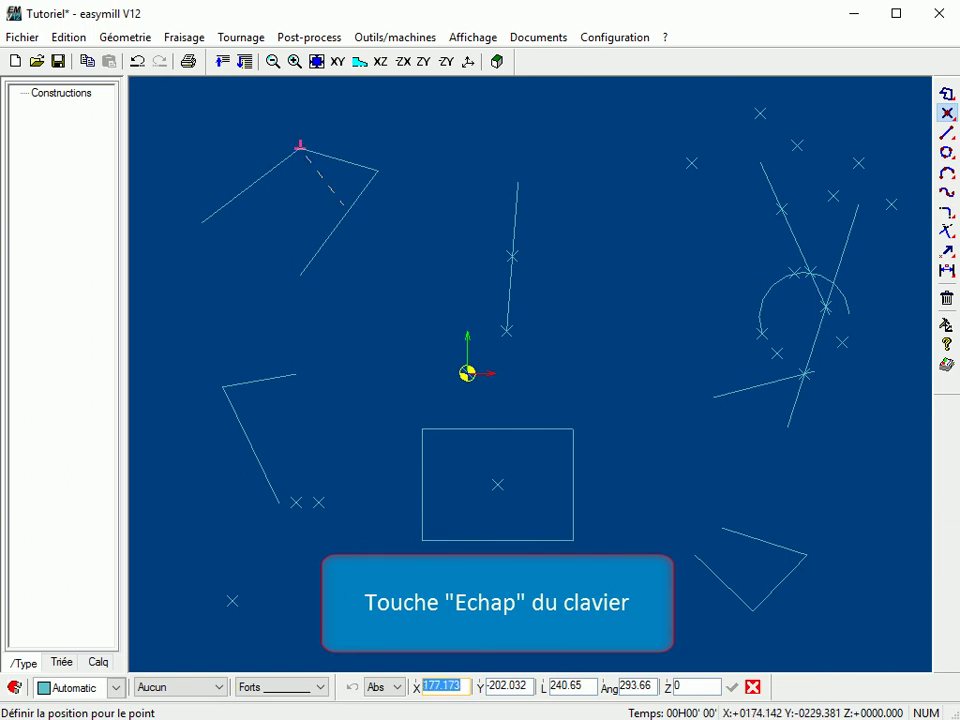
{"action": "left_click", "coordinate": [753, 688]}
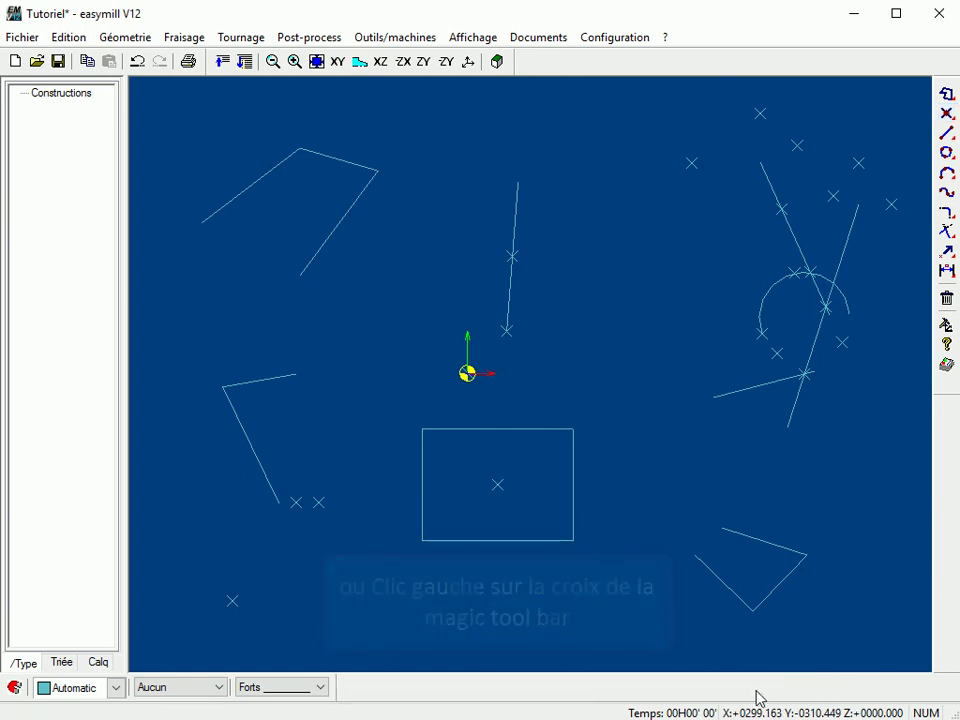